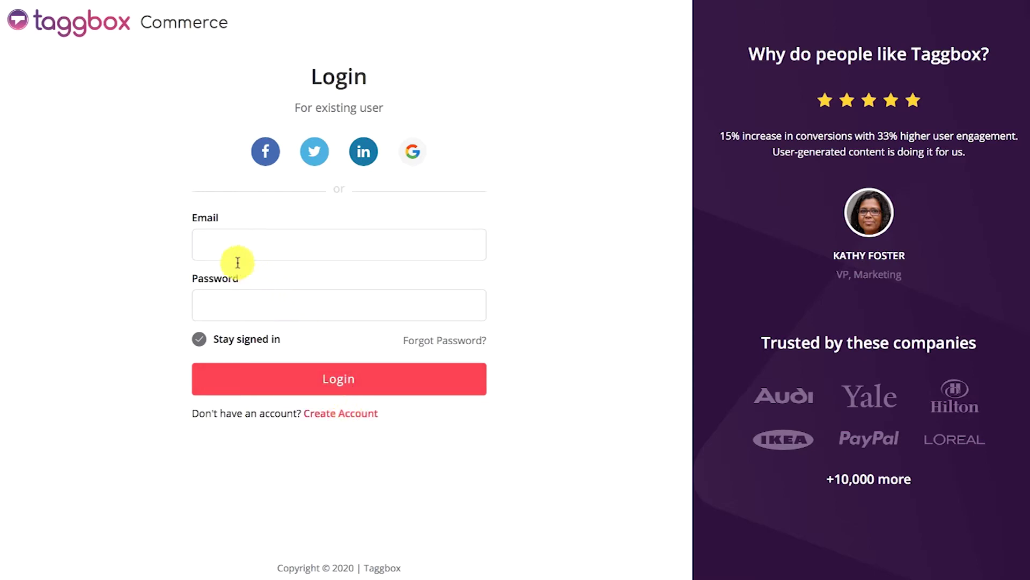
Step: Log into Taggbox Commerce with the account email and password
{"action": "left_click", "coordinate": [202, 244]}
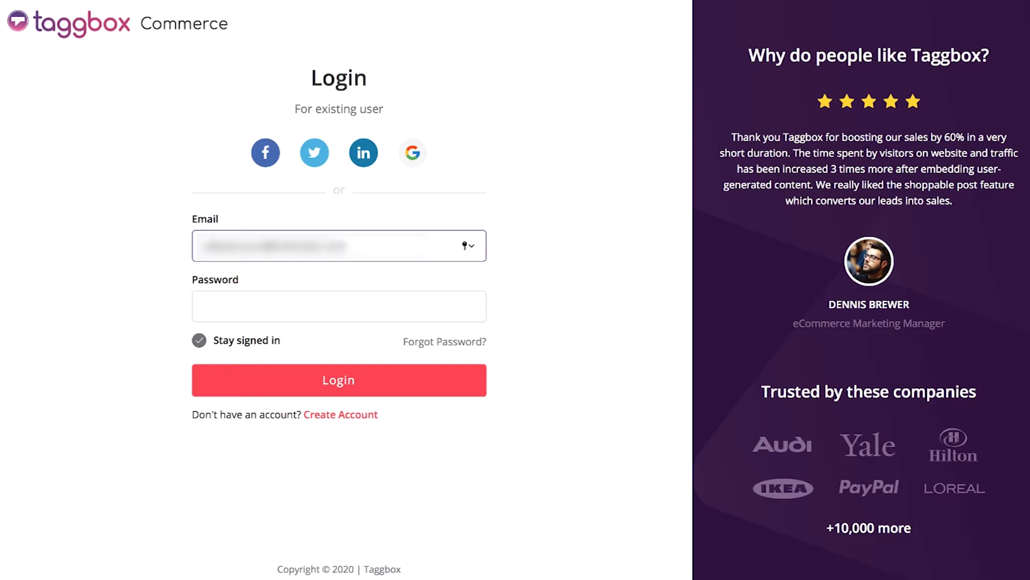
{"action": "left_click", "coordinate": [201, 305]}
{"action": "type", "text": "••••••"}
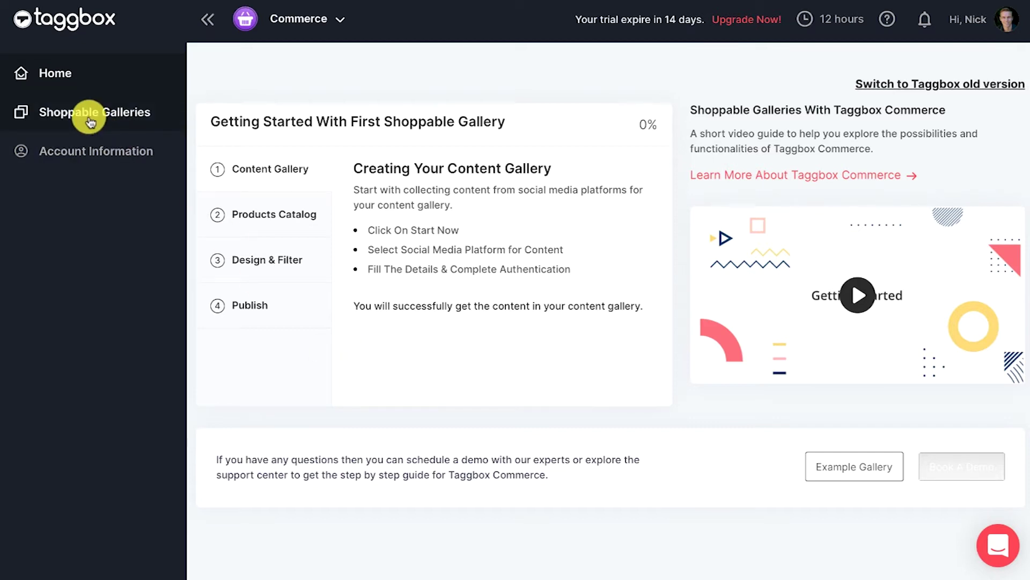
Step: Create a new shoppable gallery named 'Shoppable Gallery' with unique URL shoppable-gallery123
{"action": "left_click", "coordinate": [90, 118]}
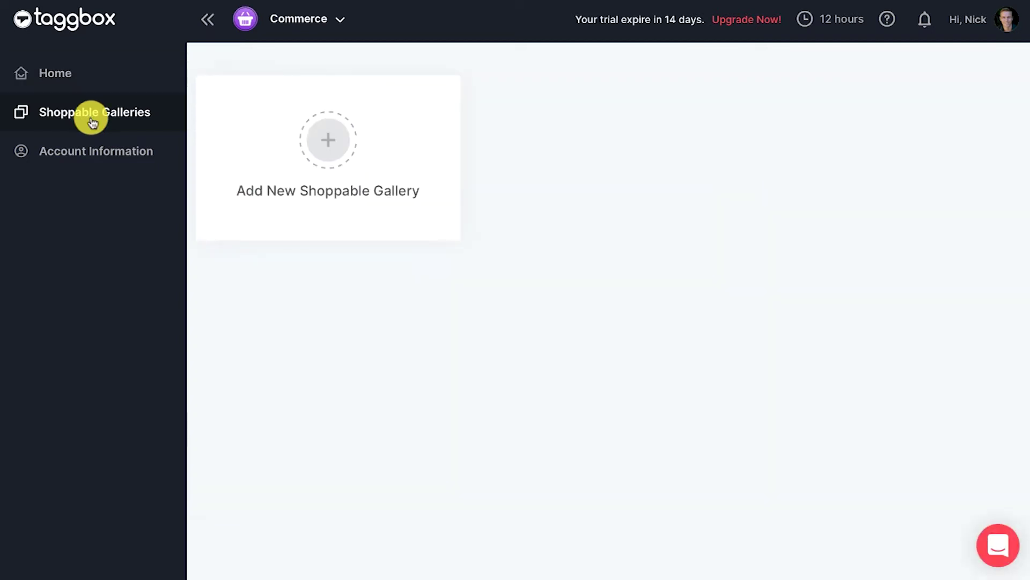
{"action": "left_click", "coordinate": [329, 154]}
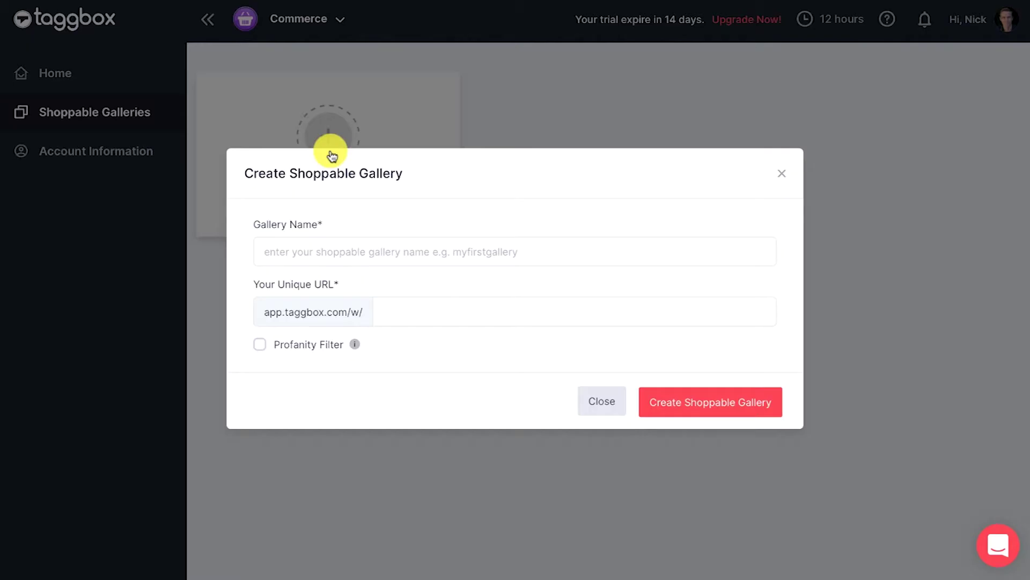
{"action": "left_click", "coordinate": [299, 248]}
{"action": "type", "text": "Shoppable Gallery"}
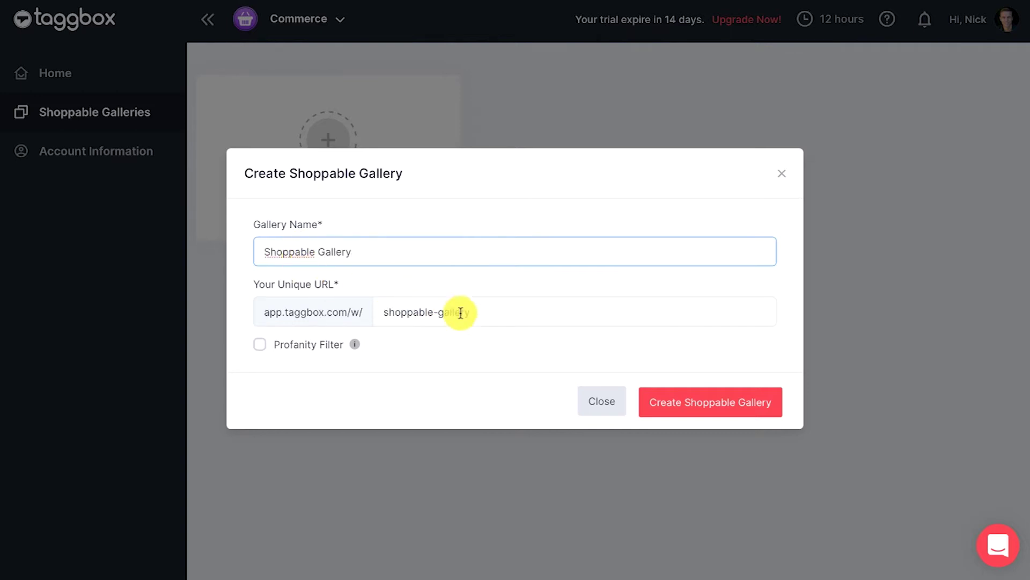
{"action": "left_click", "coordinate": [474, 314]}
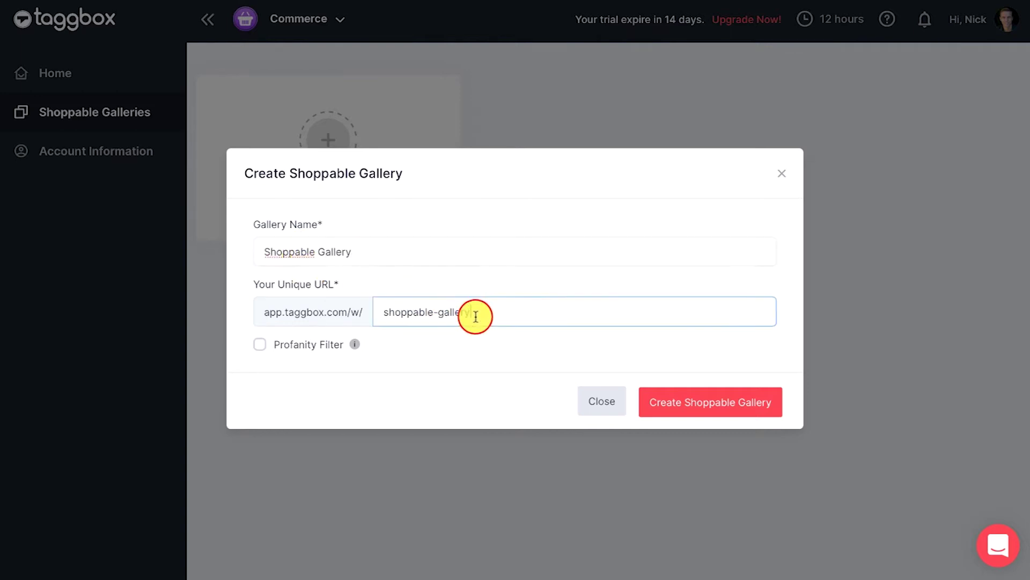
{"action": "type", "text": "123"}
{"action": "left_click", "coordinate": [725, 400]}
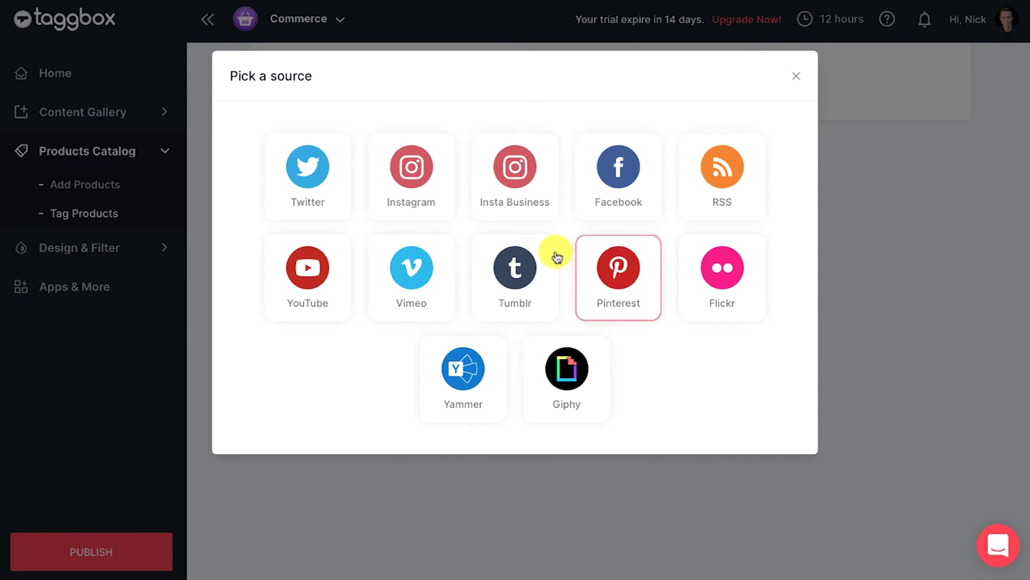
Step: Create an Instagram Business hashtag feed for #zara as the gallery's content source
{"action": "left_click", "coordinate": [524, 220]}
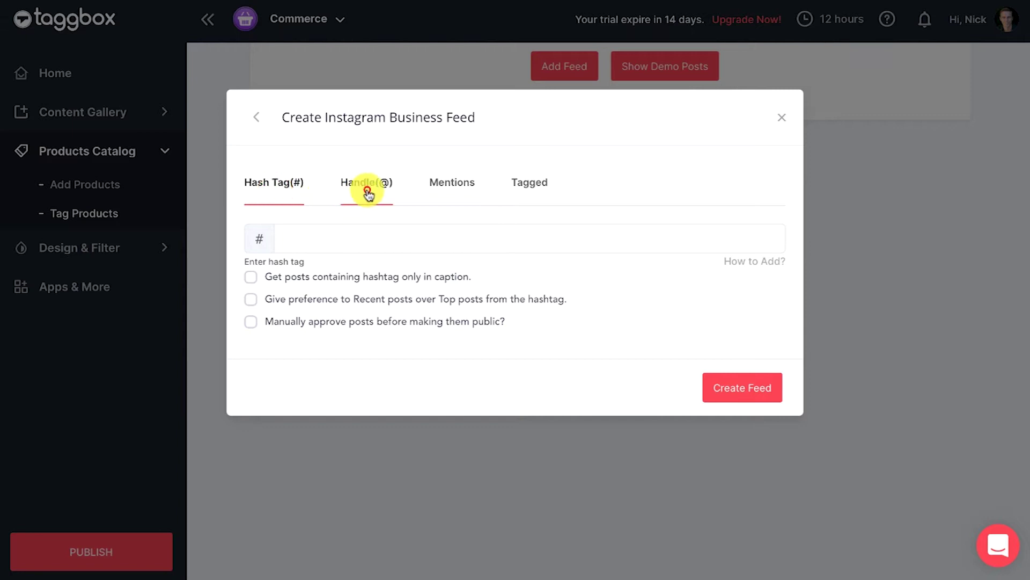
{"action": "left_click", "coordinate": [364, 187]}
{"action": "left_click", "coordinate": [451, 195]}
{"action": "left_click", "coordinate": [539, 212]}
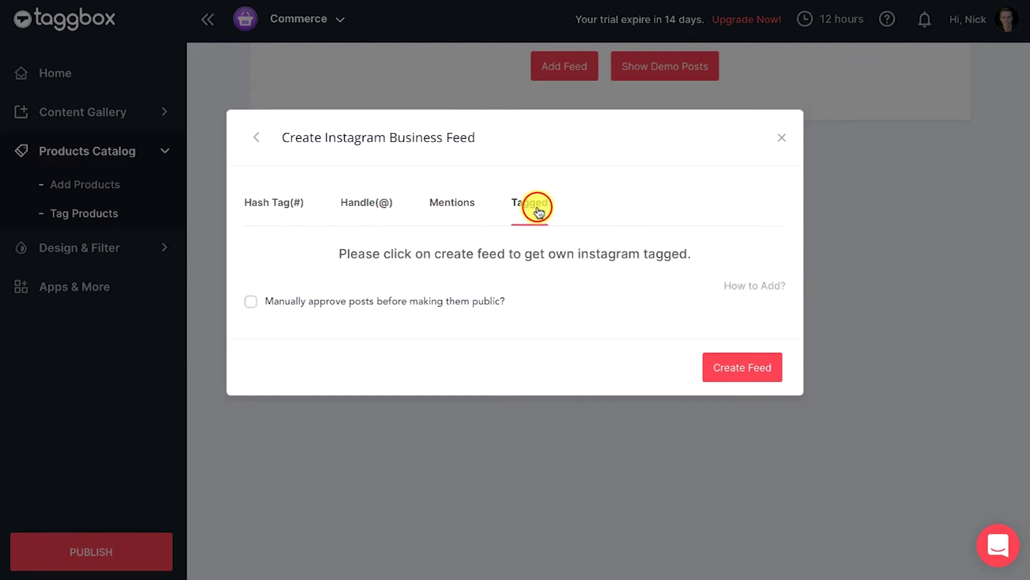
{"action": "left_click", "coordinate": [277, 207]}
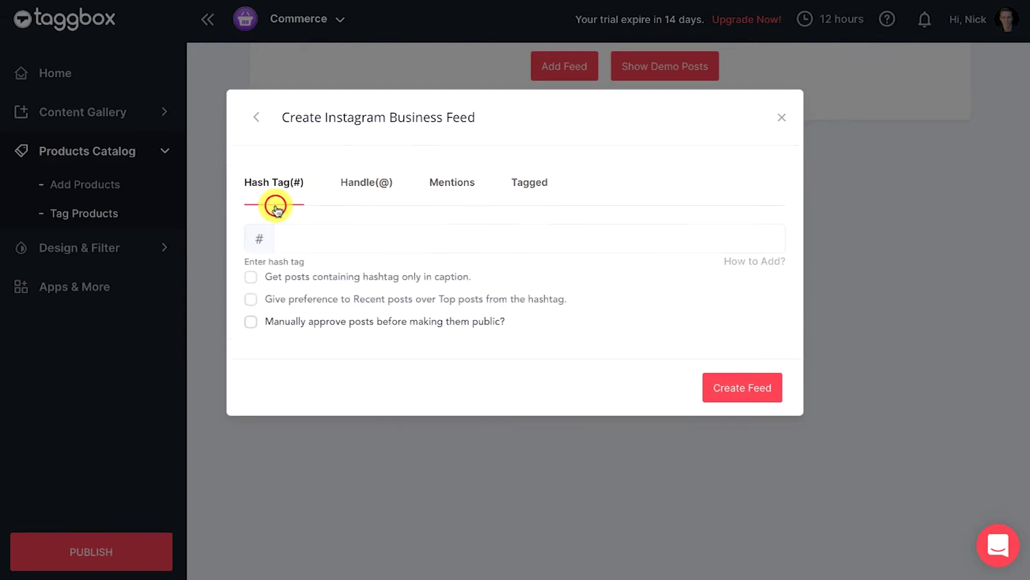
{"action": "left_click", "coordinate": [281, 240]}
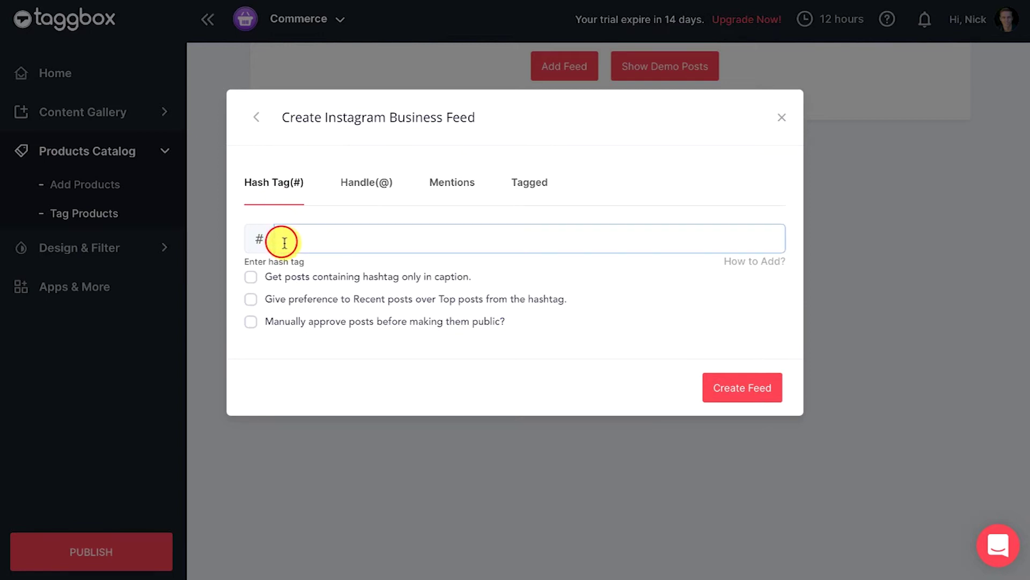
{"action": "type", "text": "zara"}
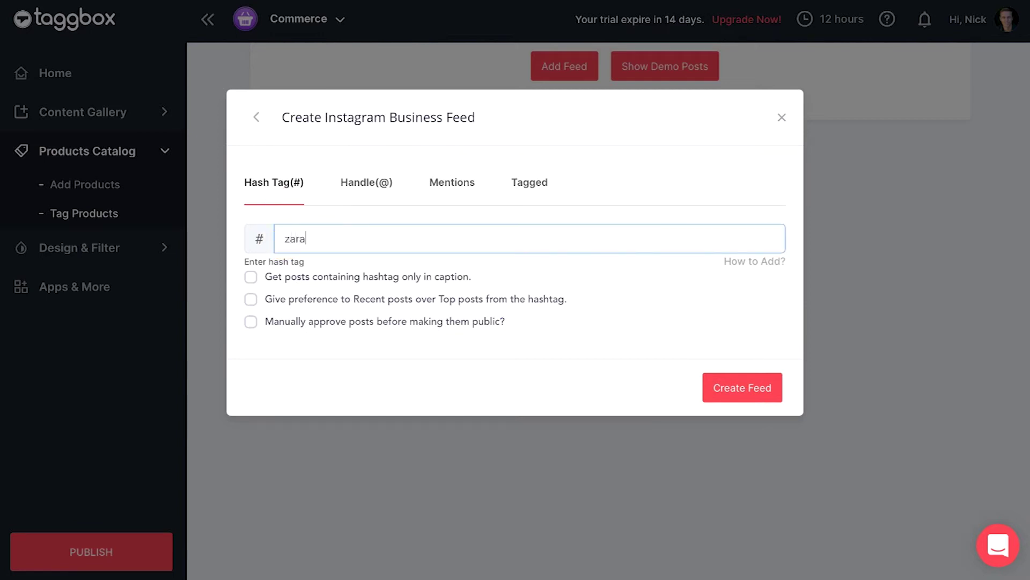
{"action": "left_click", "coordinate": [743, 387]}
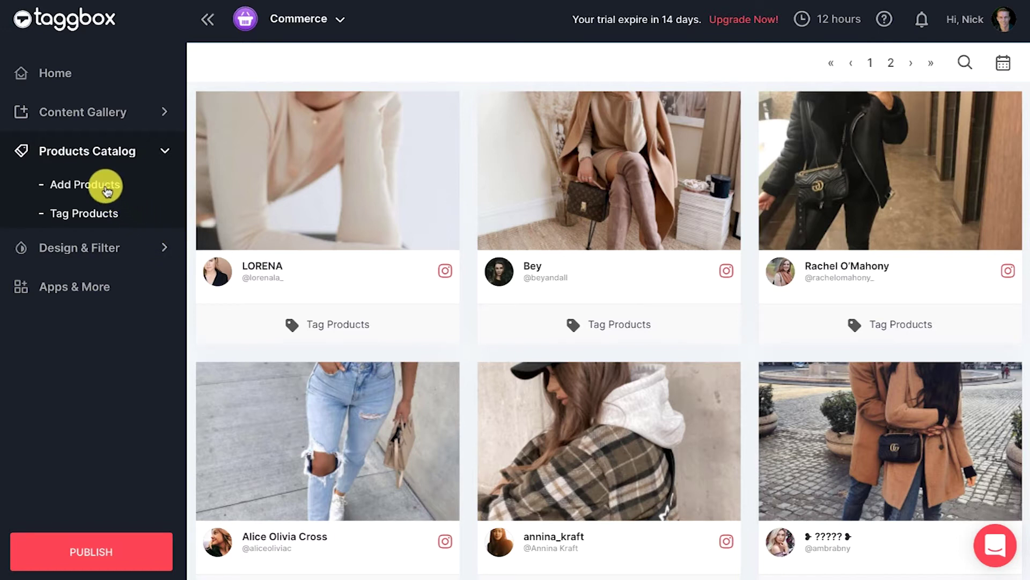
Step: Go to the Add Products page under Products Catalog, currently showing no products
{"action": "left_click", "coordinate": [106, 190]}
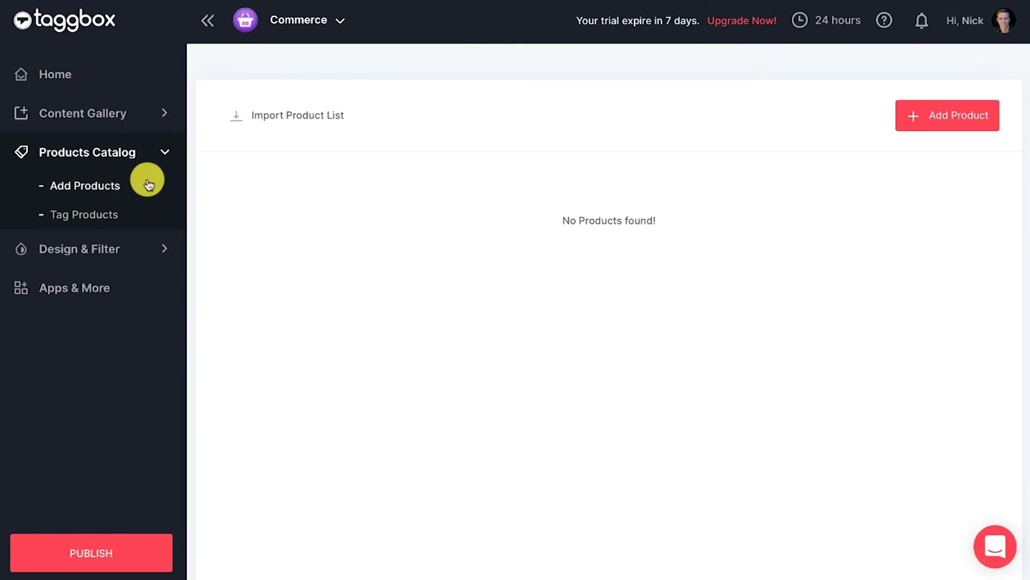
Step: Import the product list from sample-products.csv into the catalog
{"action": "left_click", "coordinate": [304, 118]}
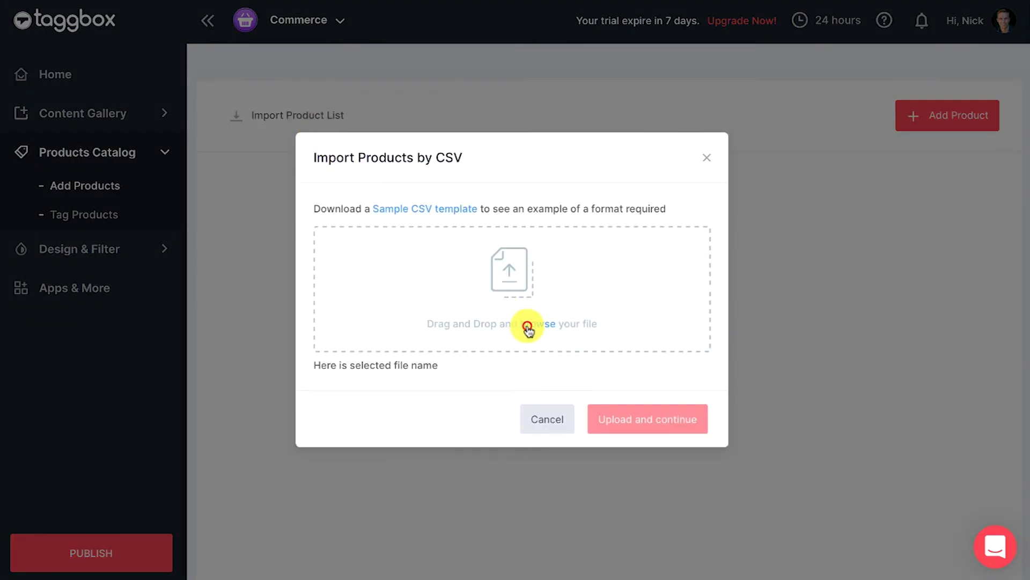
{"action": "left_click", "coordinate": [527, 329]}
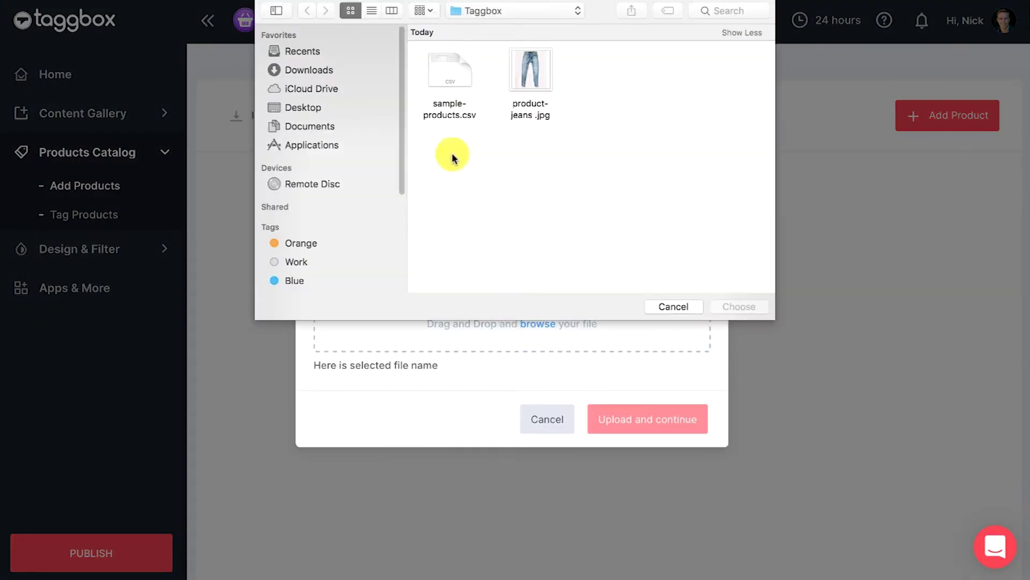
{"action": "left_click", "coordinate": [448, 74]}
{"action": "left_click", "coordinate": [730, 303]}
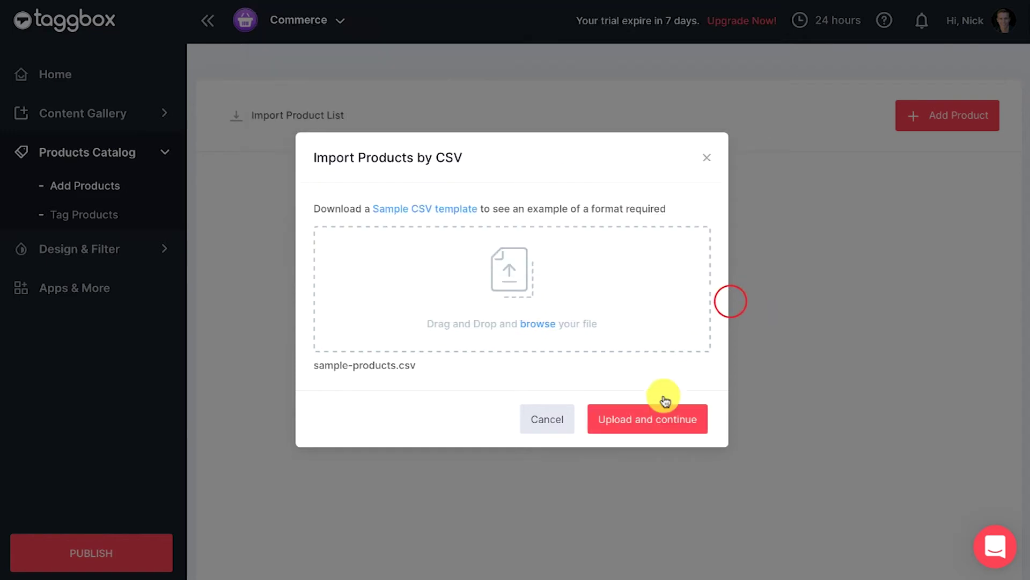
{"action": "left_click", "coordinate": [639, 419]}
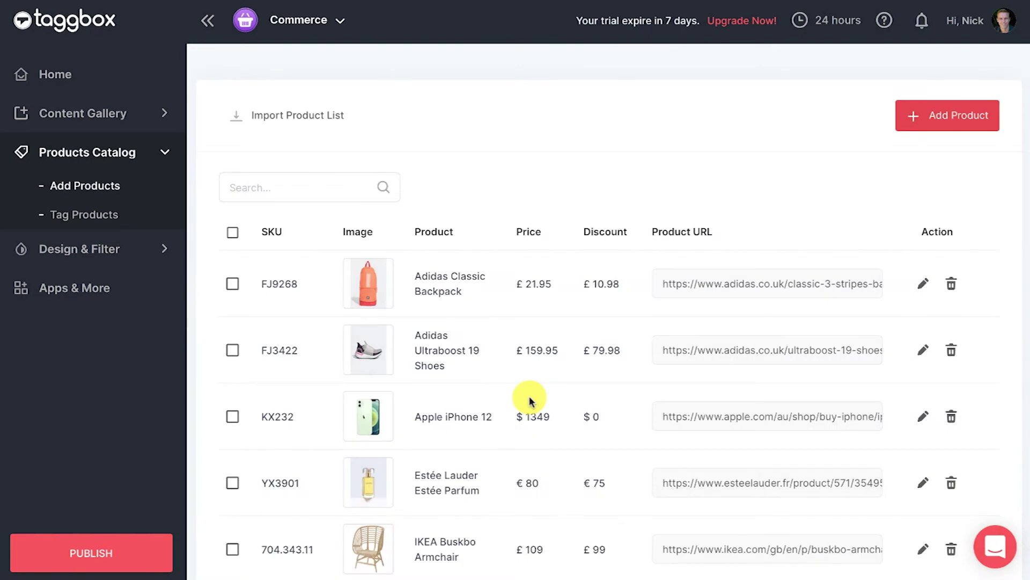
Step: Add a Product Jeans item manually: SKU SK003, price $75, $10 discount
{"action": "left_click", "coordinate": [926, 116]}
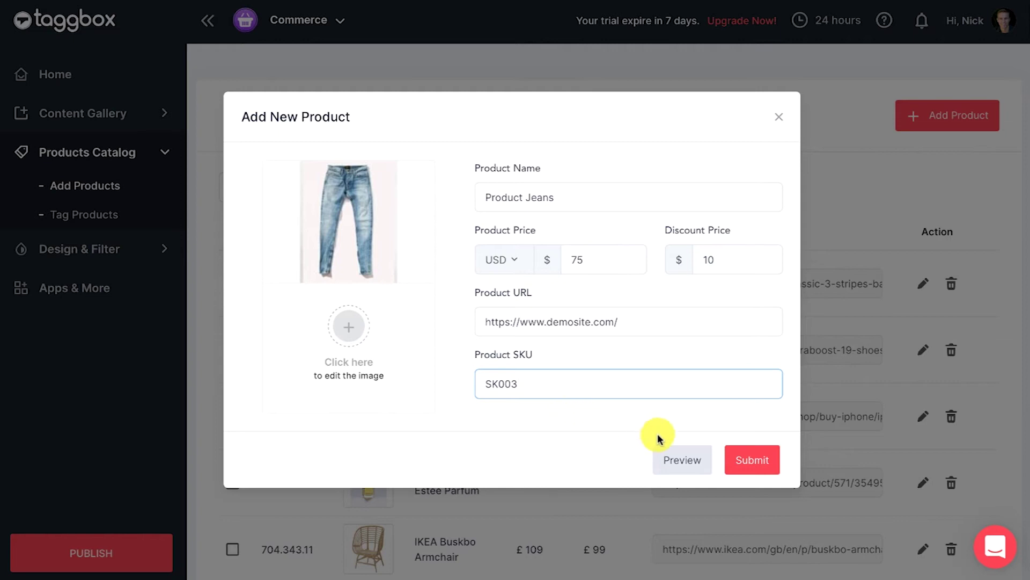
{"action": "left_click", "coordinate": [747, 466]}
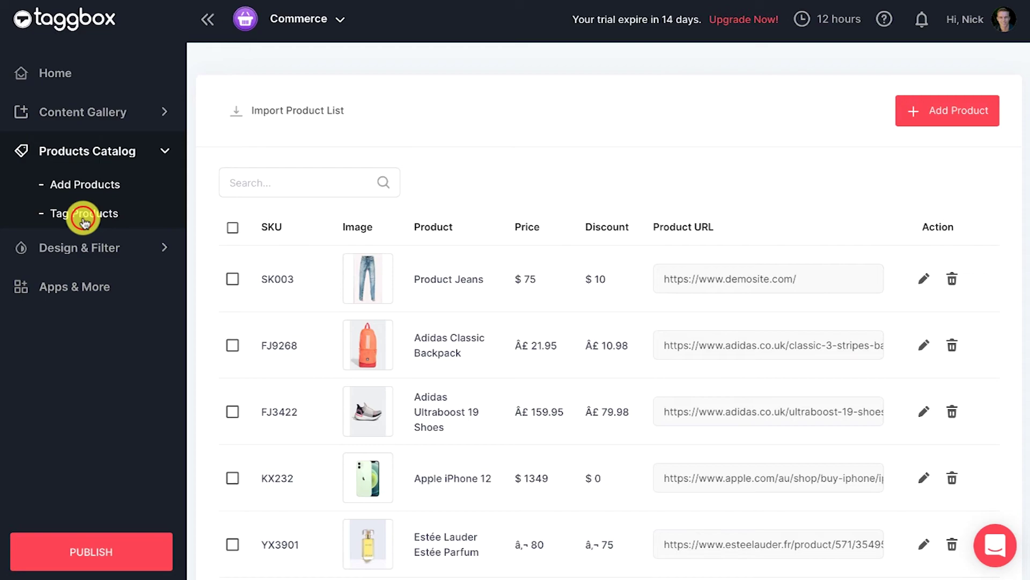
{"action": "left_click", "coordinate": [83, 214]}
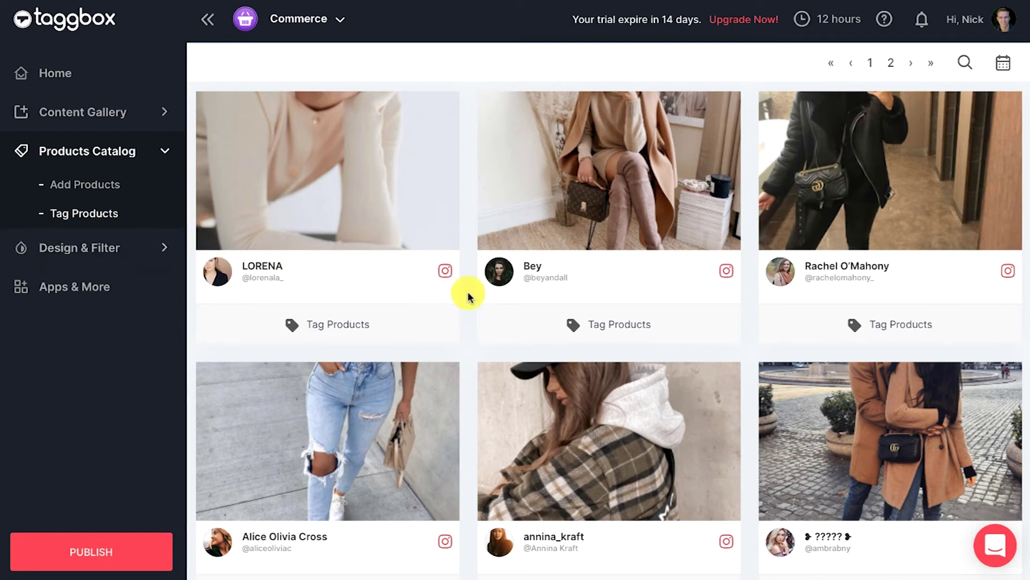
{"action": "left_click", "coordinate": [871, 326]}
{"action": "left_click", "coordinate": [162, 304]}
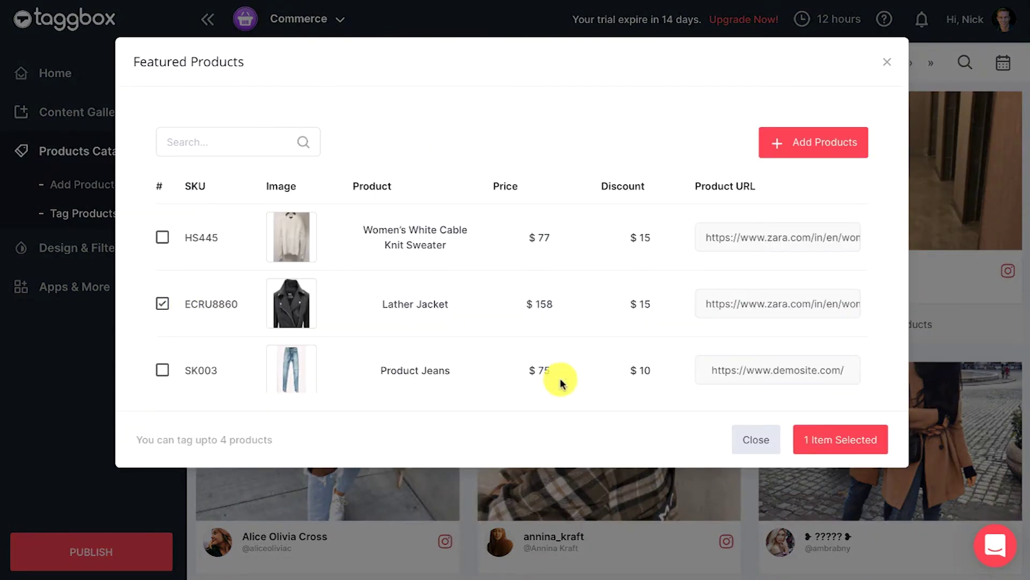
{"action": "left_click", "coordinate": [810, 437]}
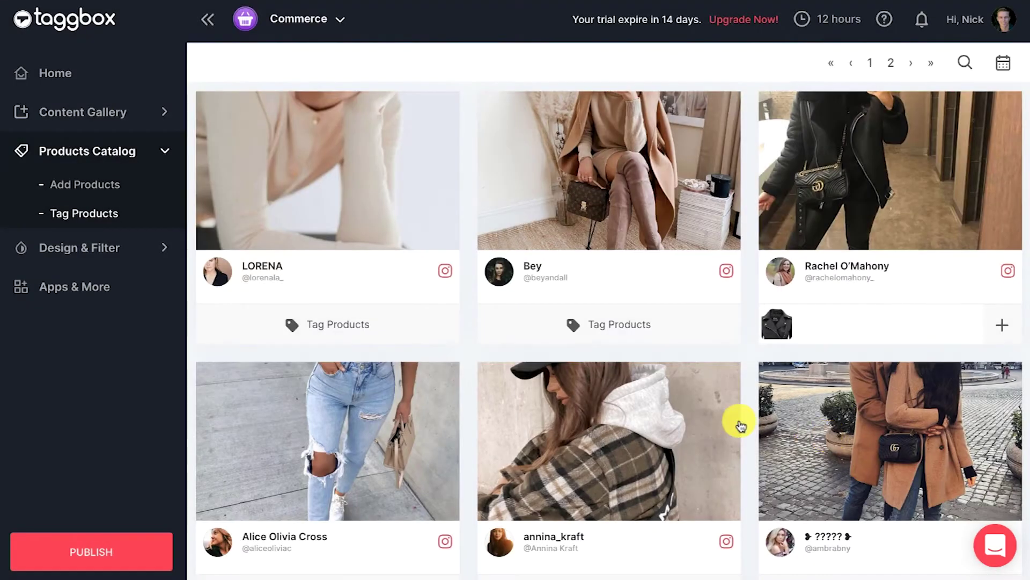
{"action": "scroll", "coordinate": [739, 423], "scroll_direction": "down", "scroll_amount": 3}
{"action": "scroll", "coordinate": [740, 424], "scroll_direction": "down", "scroll_amount": 2}
{"action": "scroll", "coordinate": [740, 424], "scroll_direction": "down", "scroll_amount": 2}
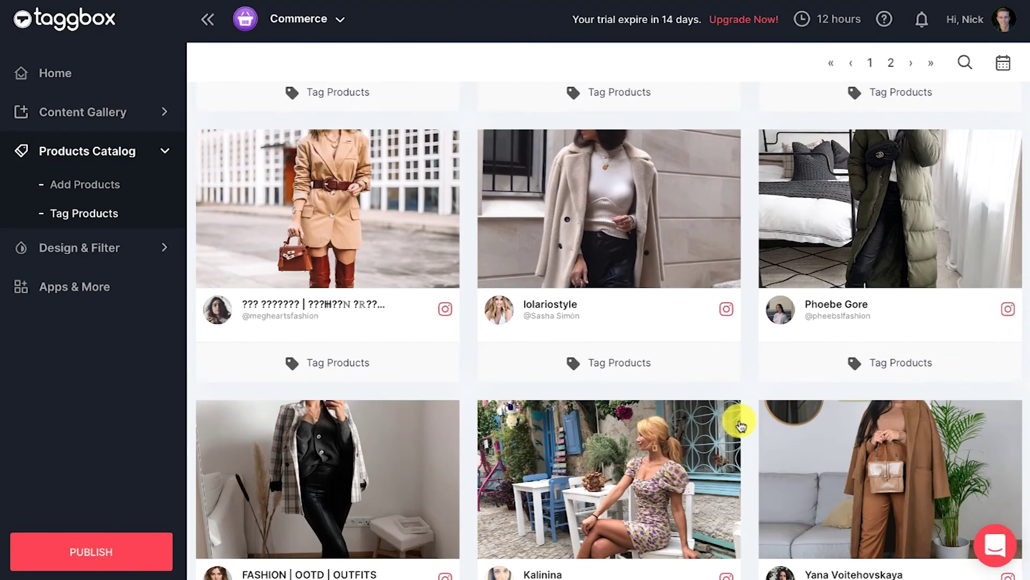
{"action": "scroll", "coordinate": [739, 425], "scroll_direction": "down", "scroll_amount": 2}
{"action": "scroll", "coordinate": [740, 426], "scroll_direction": "down", "scroll_amount": 1}
{"action": "scroll", "coordinate": [741, 425], "scroll_direction": "down", "scroll_amount": 1}
{"action": "scroll", "coordinate": [741, 425], "scroll_direction": "down", "scroll_amount": 1}
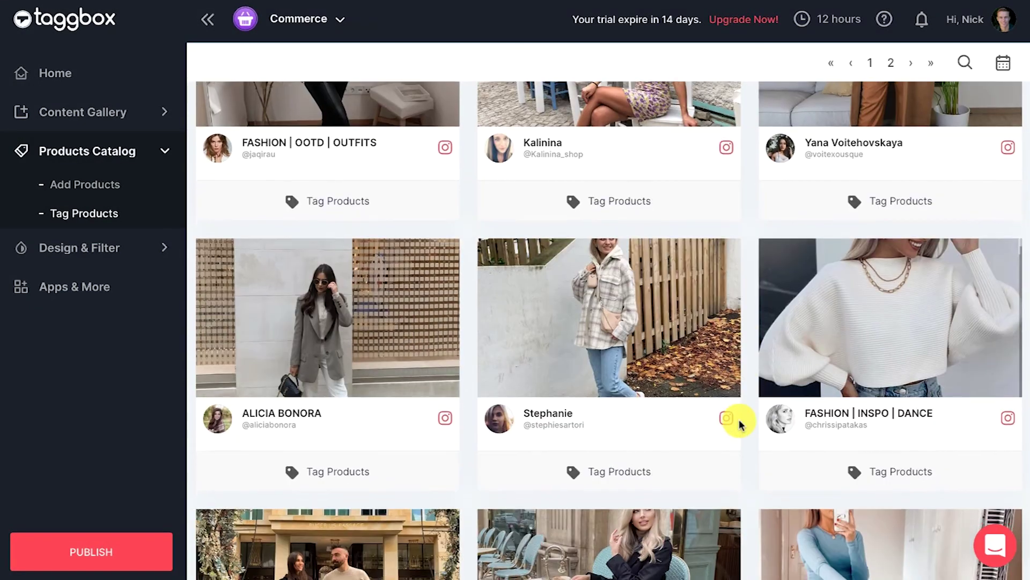
{"action": "scroll", "coordinate": [741, 425], "scroll_direction": "down", "scroll_amount": 3}
{"action": "scroll", "coordinate": [741, 425], "scroll_direction": "down", "scroll_amount": 1}
Step: Tag the HS445 Women's White Cable Knit Sweater on the white sweater post
{"action": "left_click", "coordinate": [347, 546]}
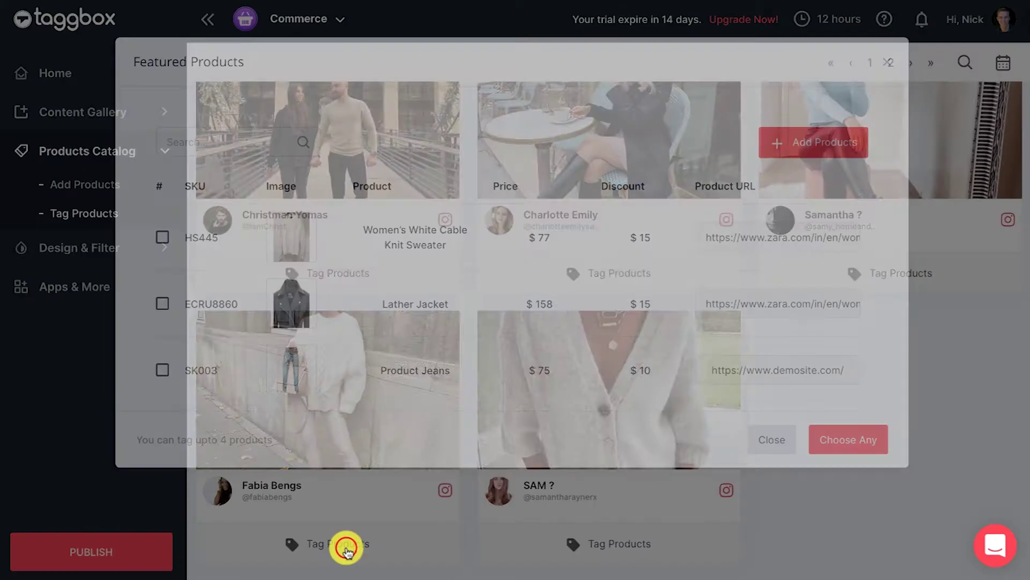
{"action": "left_click", "coordinate": [162, 237]}
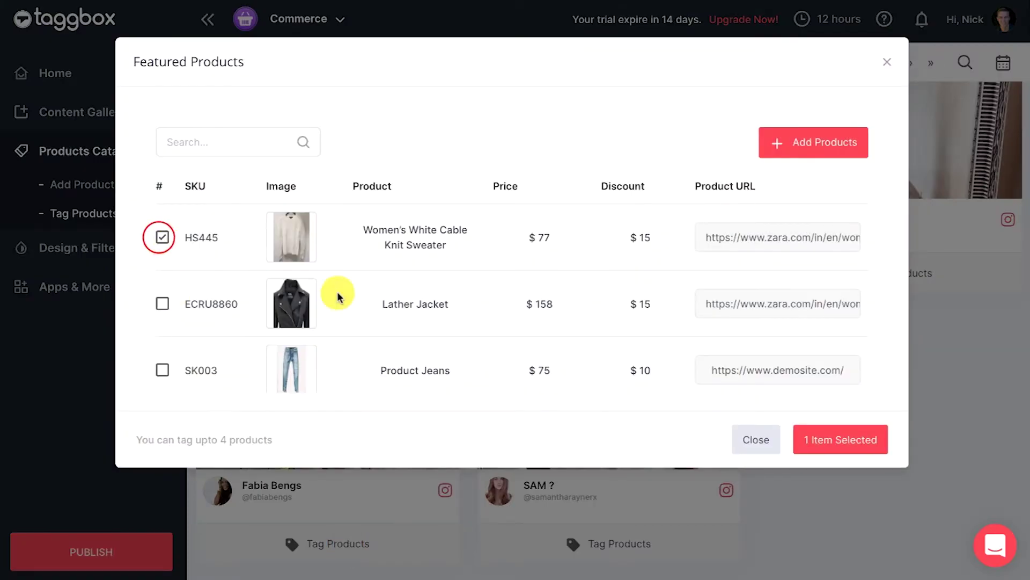
{"action": "left_click", "coordinate": [846, 442]}
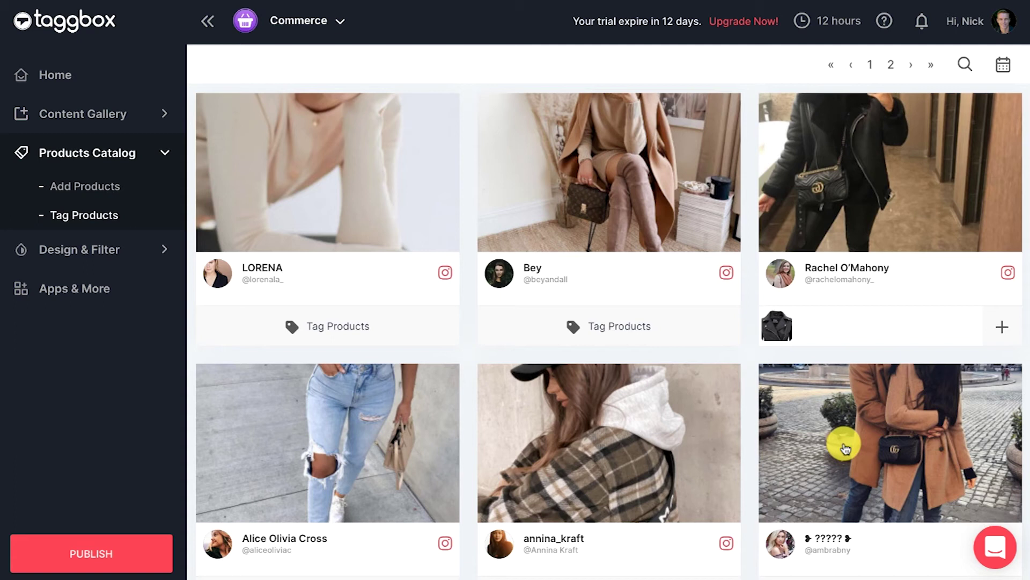
Step: Apply the Square Photo theme to the gallery from Design & Filter > Themes
{"action": "left_click", "coordinate": [125, 249]}
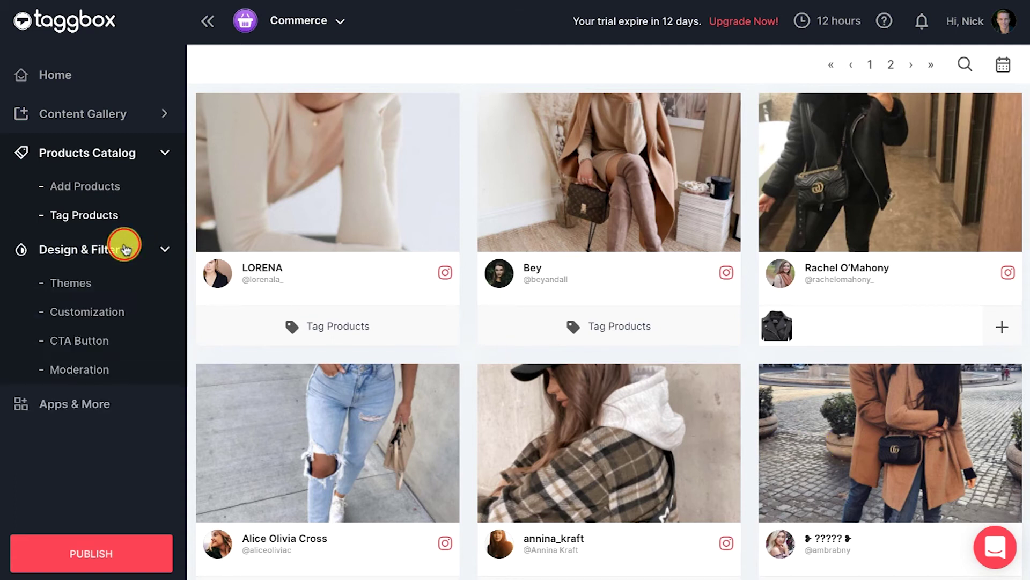
{"action": "left_click", "coordinate": [87, 282]}
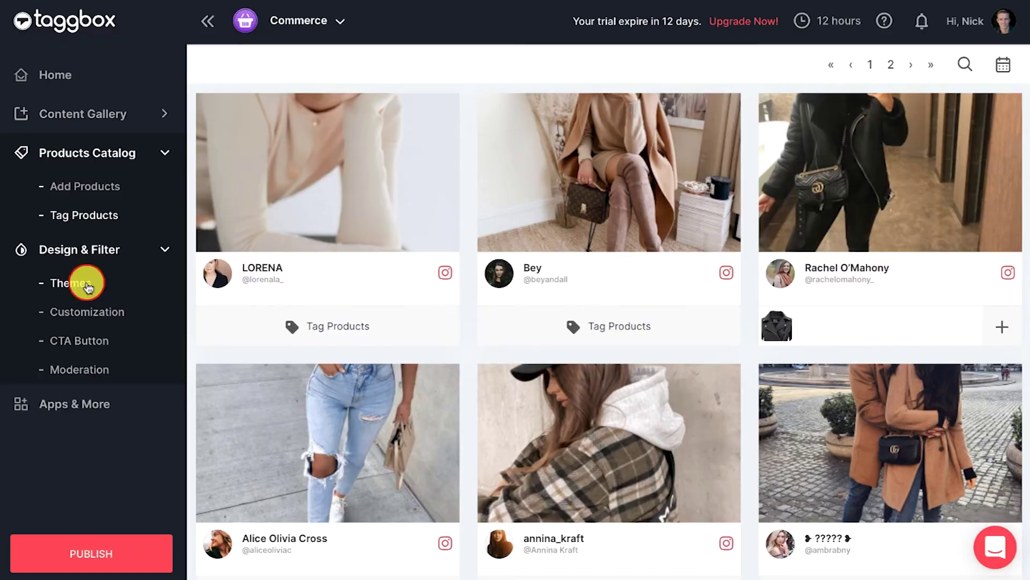
{"action": "left_click", "coordinate": [306, 332]}
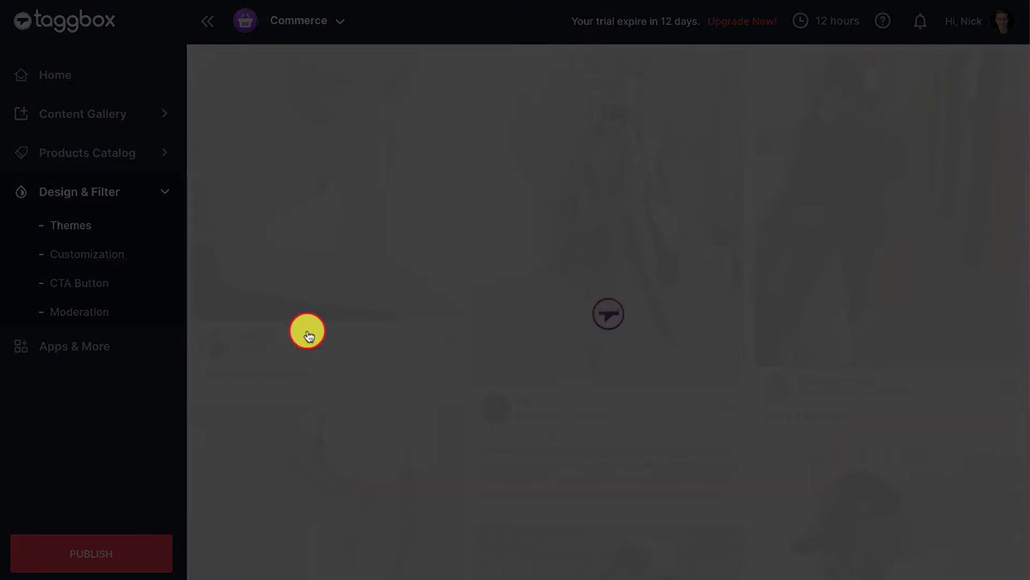
{"action": "left_click", "coordinate": [757, 487]}
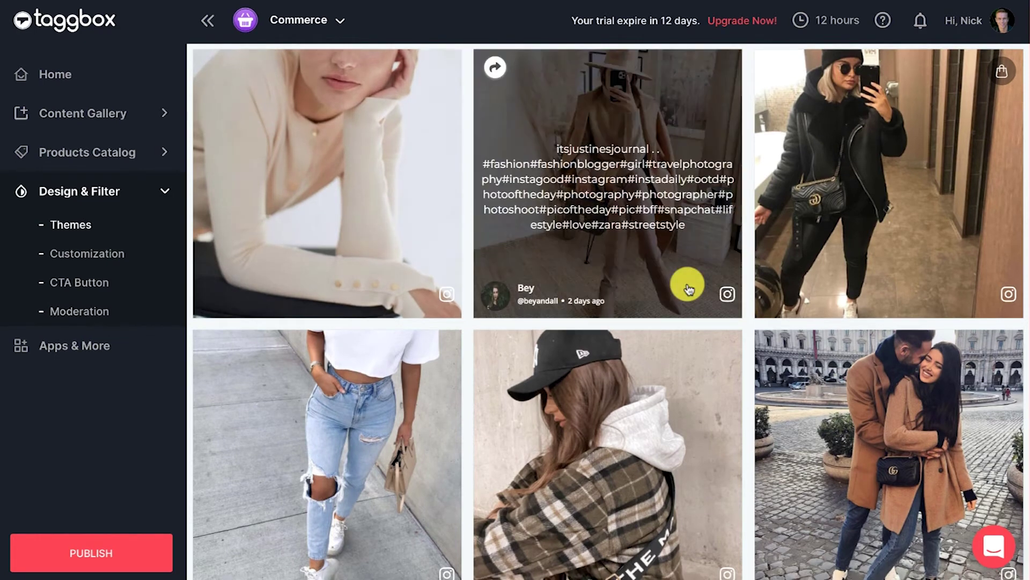
{"action": "scroll", "coordinate": [684, 283], "scroll_direction": "down", "scroll_amount": 5}
{"action": "scroll", "coordinate": [689, 288], "scroll_direction": "down", "scroll_amount": 3}
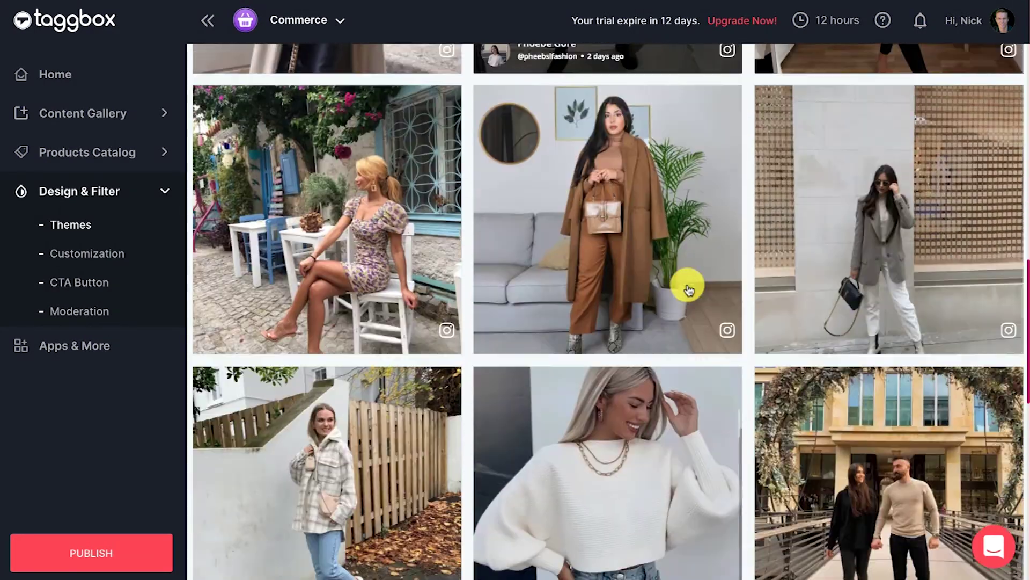
{"action": "scroll", "coordinate": [688, 288], "scroll_direction": "down", "scroll_amount": 2}
{"action": "scroll", "coordinate": [689, 288], "scroll_direction": "down", "scroll_amount": 3}
{"action": "scroll", "coordinate": [689, 288], "scroll_direction": "down", "scroll_amount": 1}
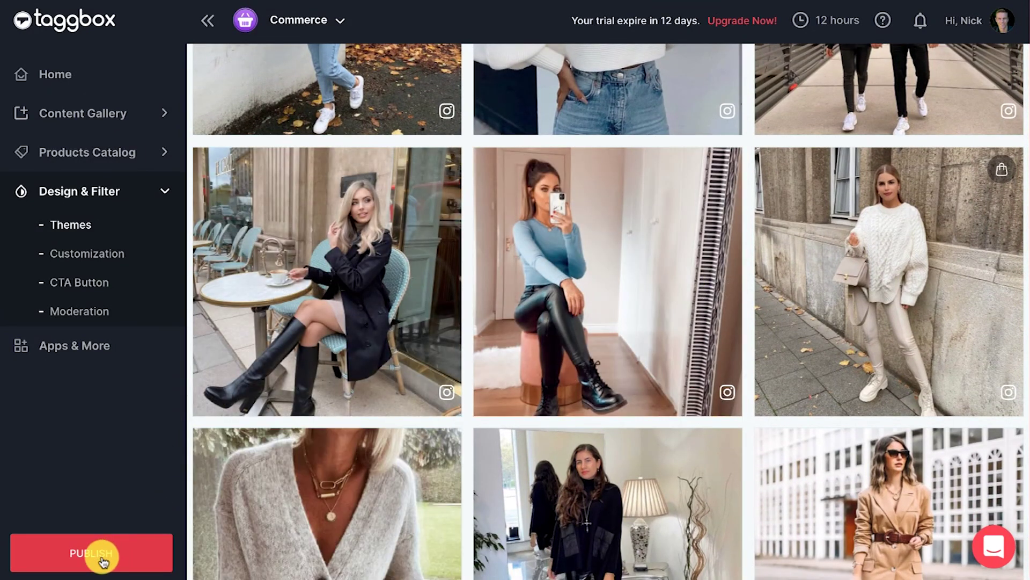
Step: Publish the gallery for Wix and copy its embed web address from step 05
{"action": "left_click", "coordinate": [101, 557]}
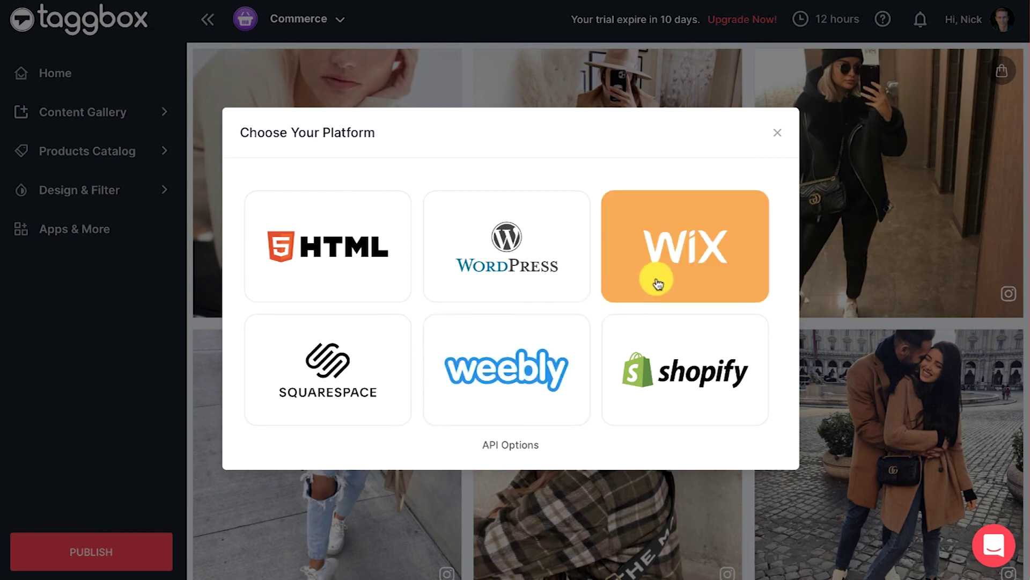
{"action": "left_click", "coordinate": [677, 267]}
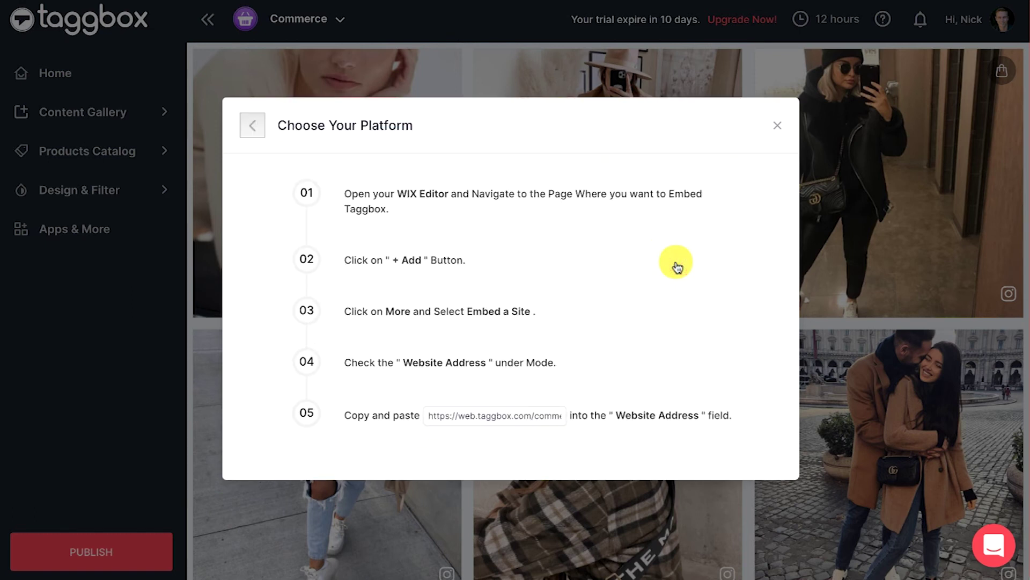
{"action": "left_click", "coordinate": [501, 416]}
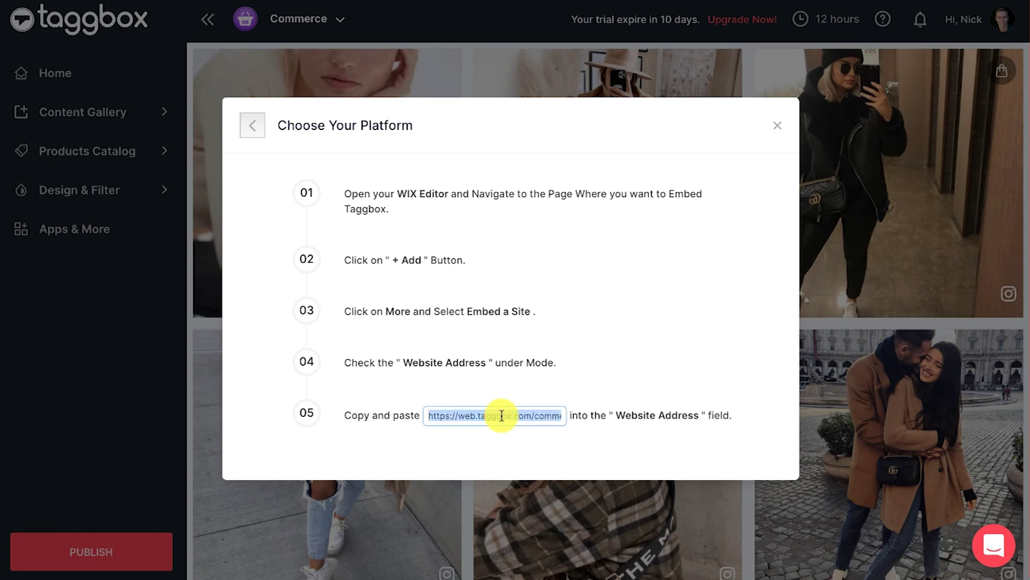
{"action": "right_click", "coordinate": [500, 416]}
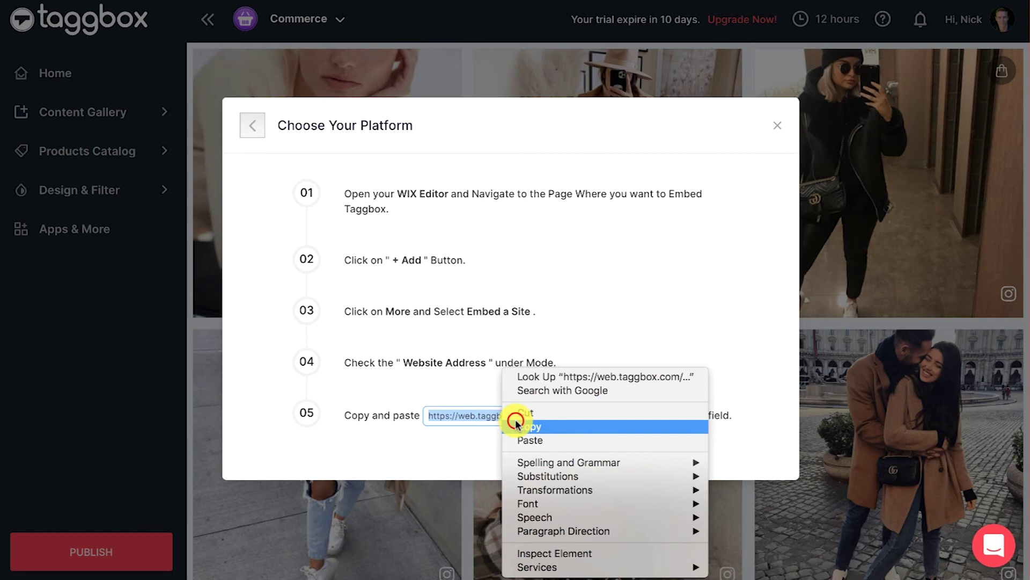
{"action": "left_click", "coordinate": [515, 421]}
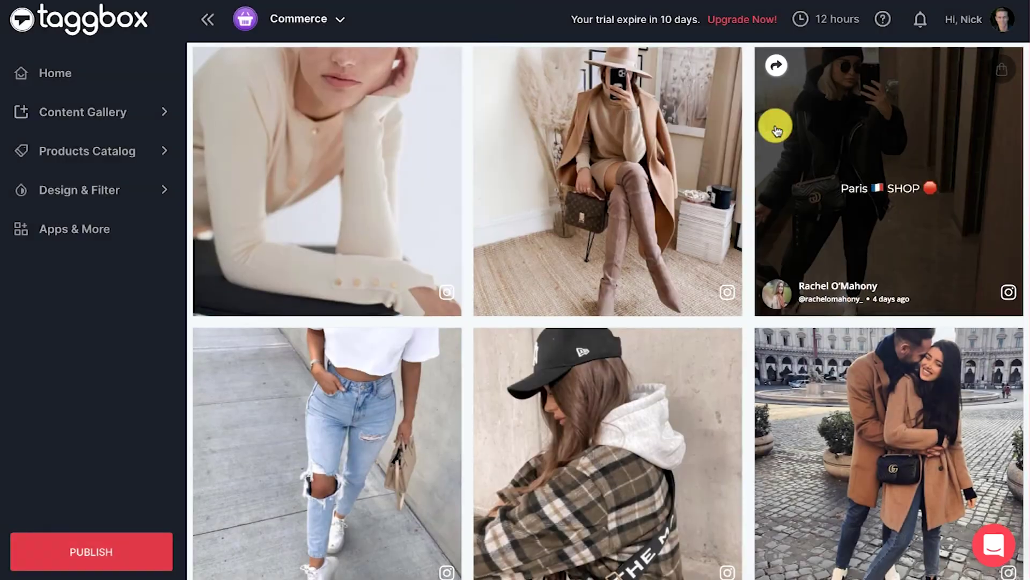
{"action": "scroll", "coordinate": [777, 131], "scroll_direction": "down", "scroll_amount": 4}
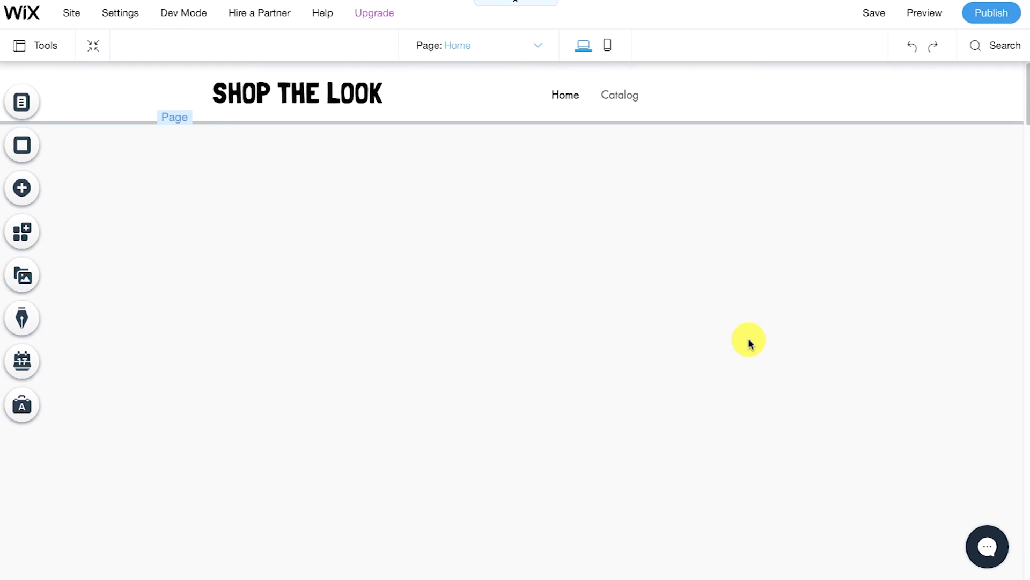
Step: Add an Embed a Site element to the Shop the Look home page in Wix Editor
{"action": "left_click", "coordinate": [27, 197]}
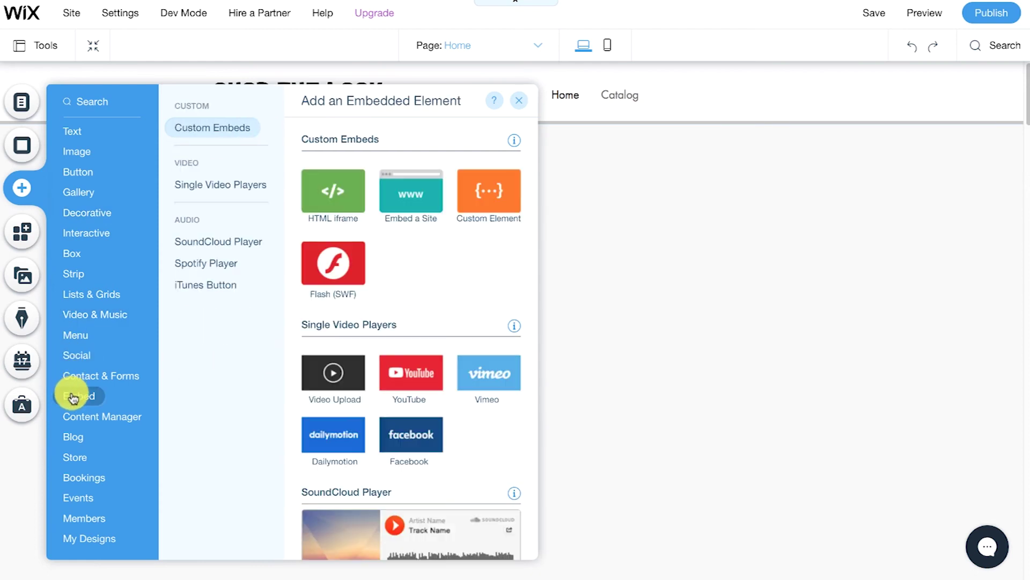
{"action": "left_click", "coordinate": [80, 400]}
{"action": "left_click", "coordinate": [414, 200]}
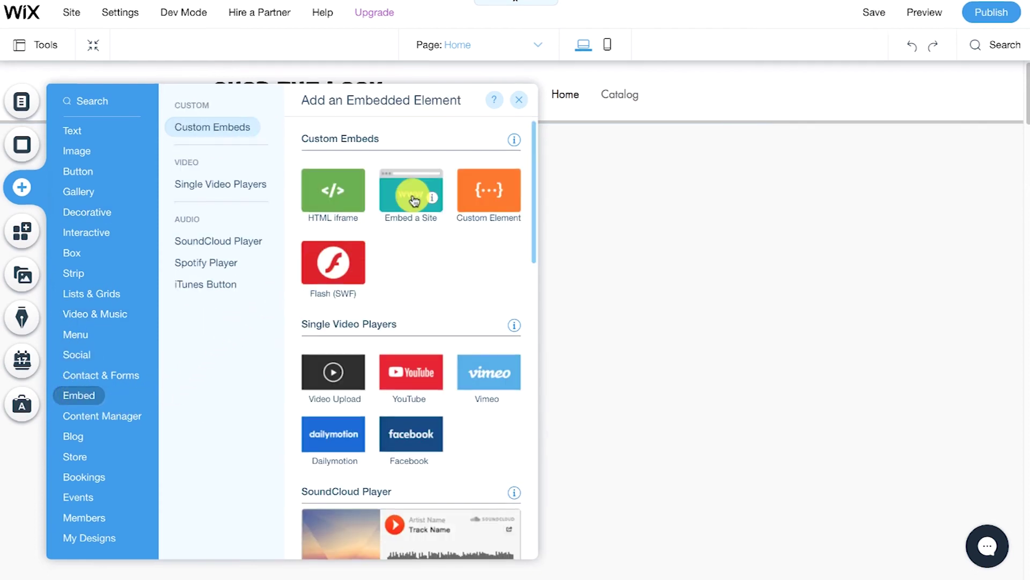
Step: Paste the Taggbox gallery URL as the embed's website address and apply it
{"action": "left_click", "coordinate": [519, 100]}
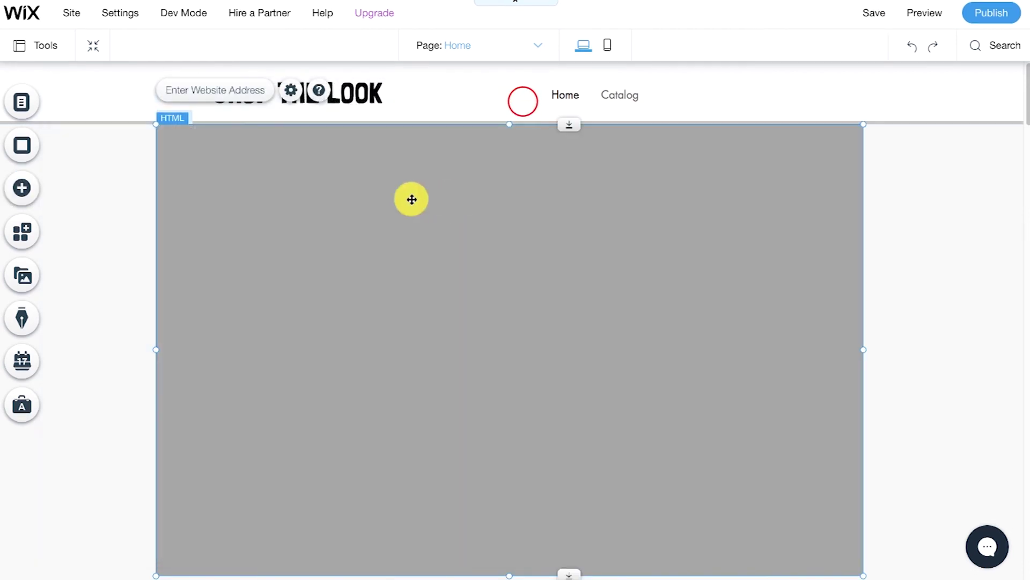
{"action": "left_click", "coordinate": [183, 91]}
{"action": "left_click", "coordinate": [799, 287]}
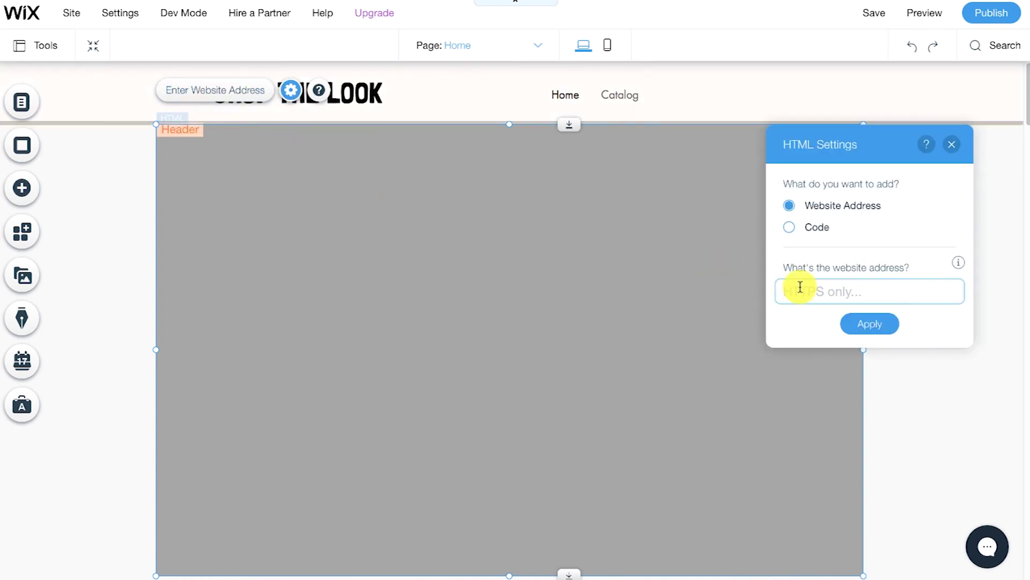
{"action": "right_click", "coordinate": [791, 292]}
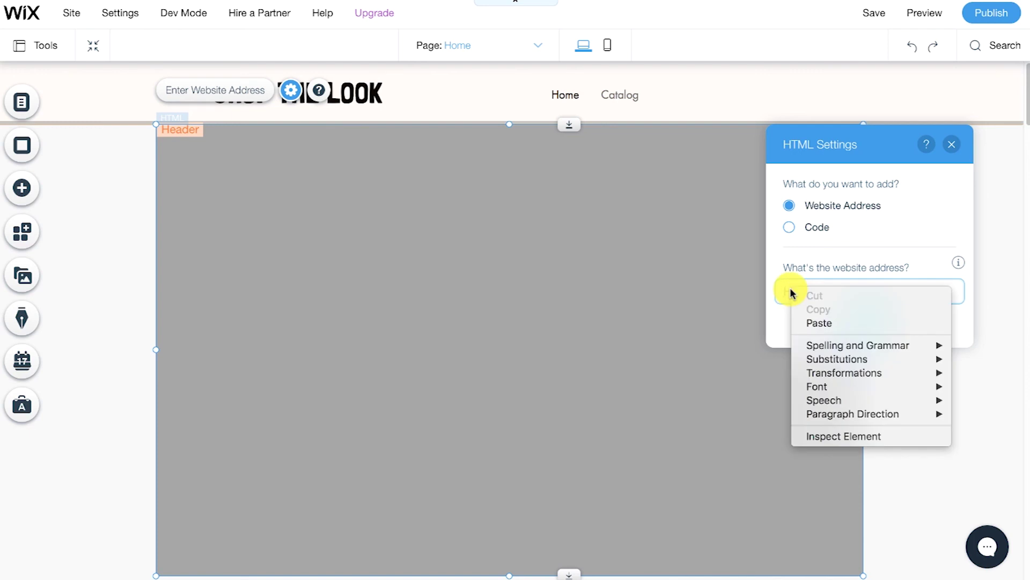
{"action": "left_click", "coordinate": [815, 322]}
{"action": "left_click", "coordinate": [859, 326]}
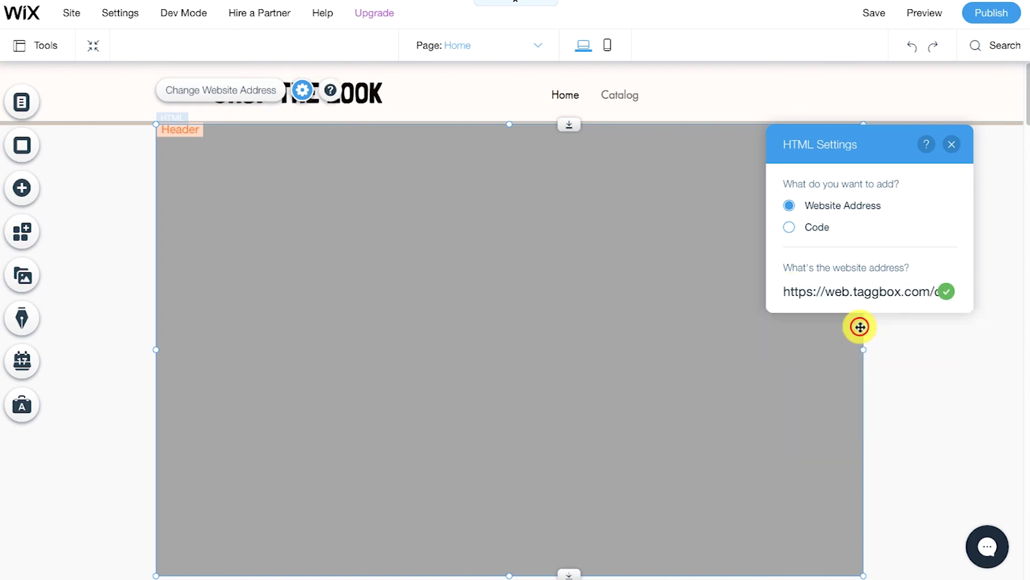
{"action": "left_click", "coordinate": [954, 149]}
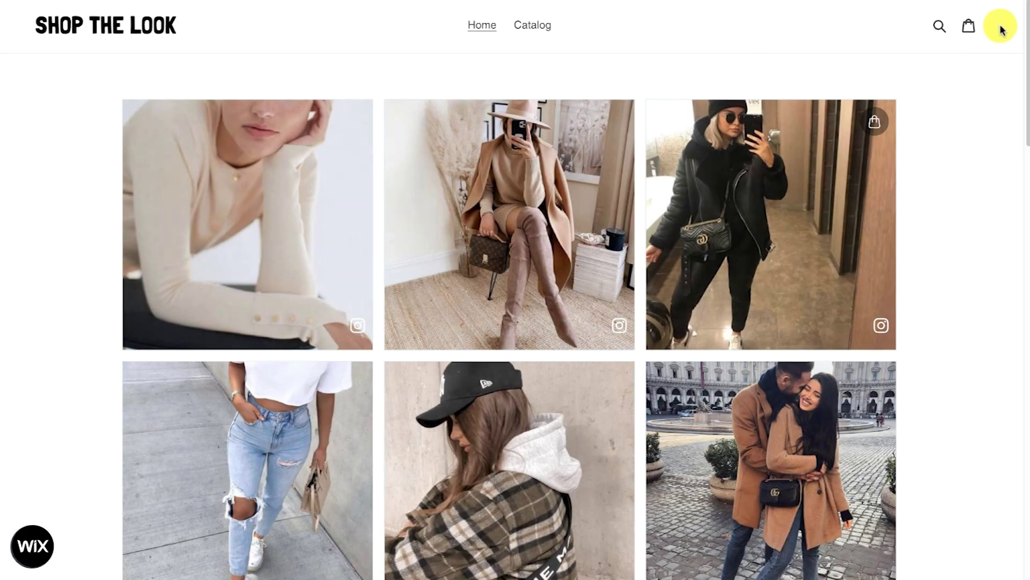
Step: Preview the leather jacket post's Shop the Look popup with its Buy Now product
{"action": "left_click", "coordinate": [789, 203]}
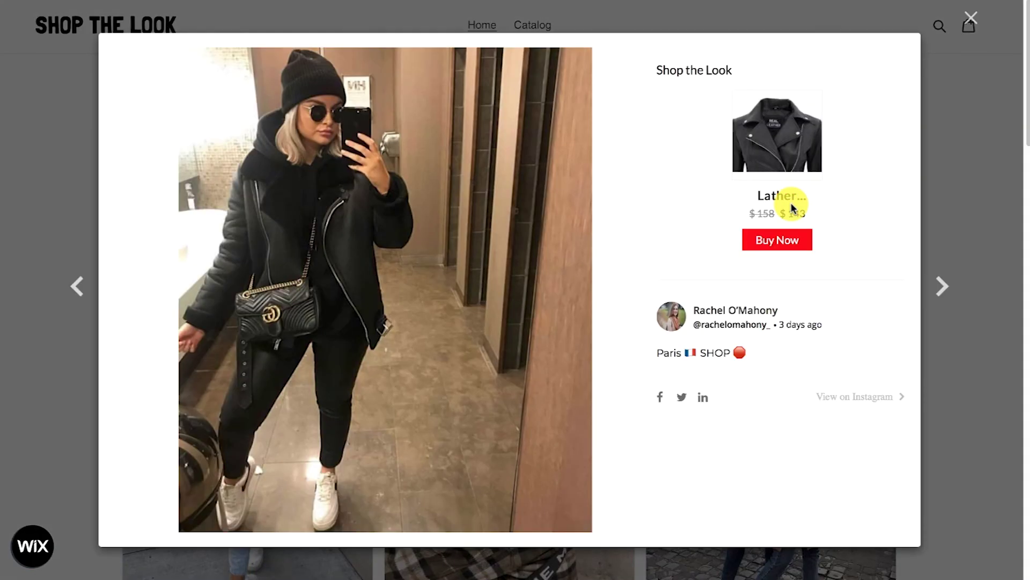
{"action": "left_click", "coordinate": [976, 21]}
{"action": "scroll", "coordinate": [969, 112], "scroll_direction": "down", "scroll_amount": 5}
{"action": "scroll", "coordinate": [968, 113], "scroll_direction": "down", "scroll_amount": 3}
{"action": "scroll", "coordinate": [968, 113], "scroll_direction": "down", "scroll_amount": 2}
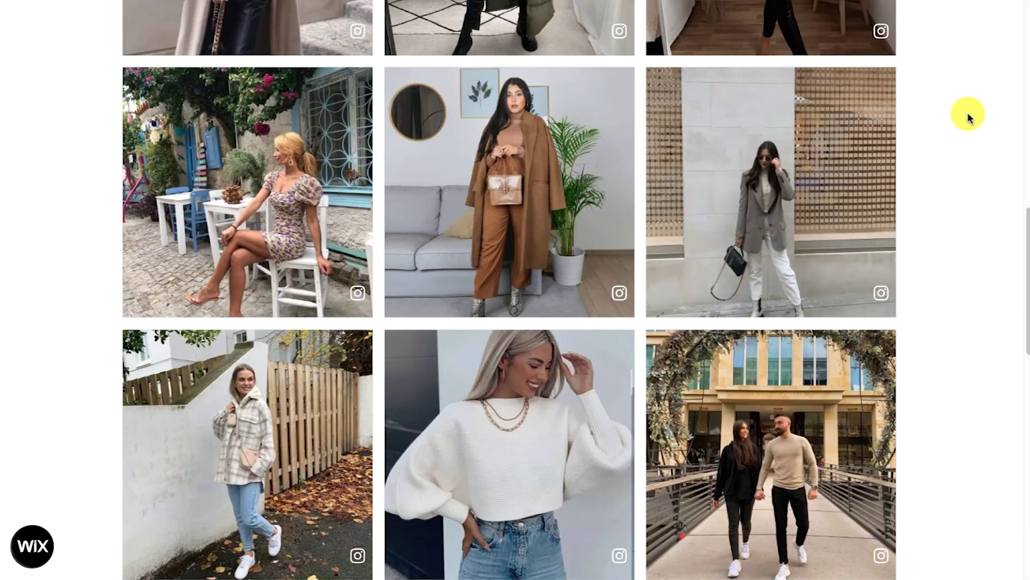